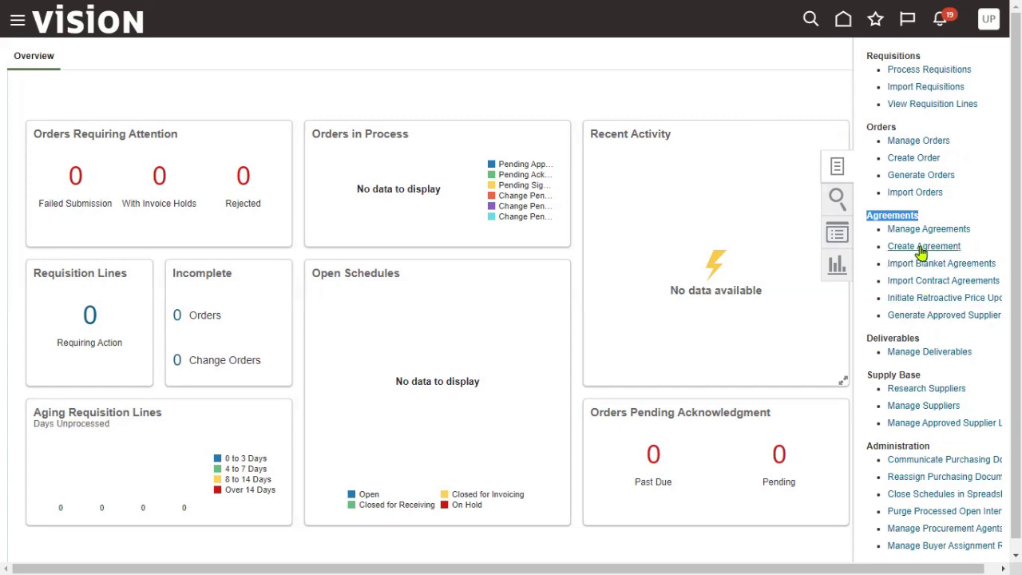
{"action": "left_click_drag", "start_coordinate": [865, 53], "coordinate": [922, 64]}
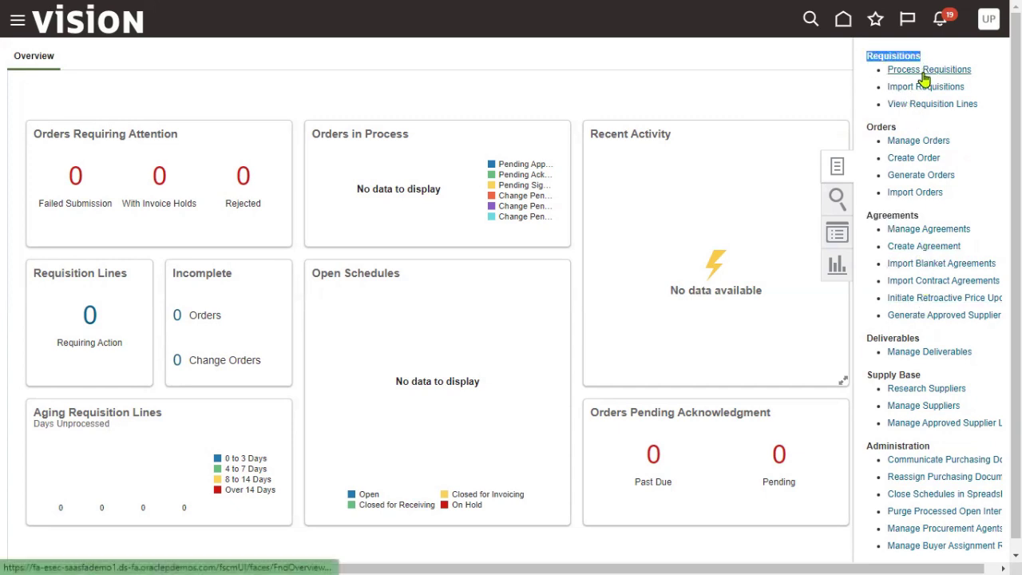
{"action": "left_click", "coordinate": [927, 70]}
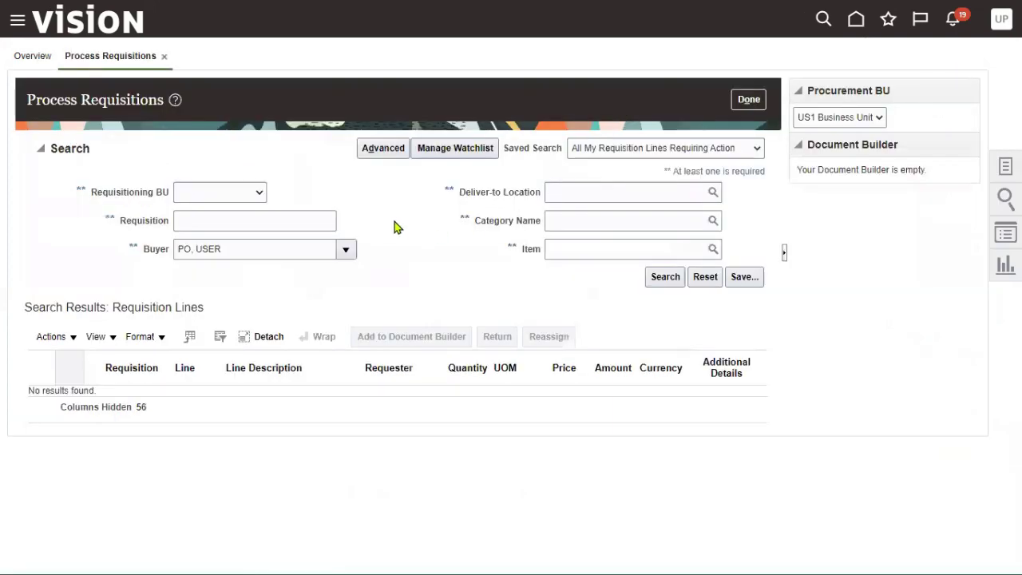
{"action": "left_click", "coordinate": [296, 218]}
{"action": "right_click", "coordinate": [295, 218]}
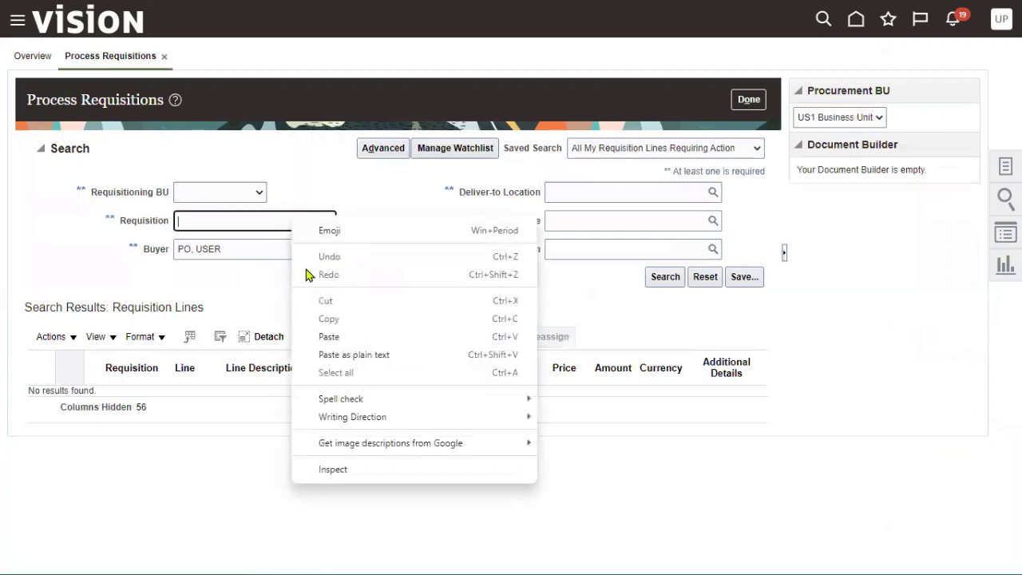
{"action": "left_click", "coordinate": [316, 336]}
{"action": "left_click", "coordinate": [667, 277]}
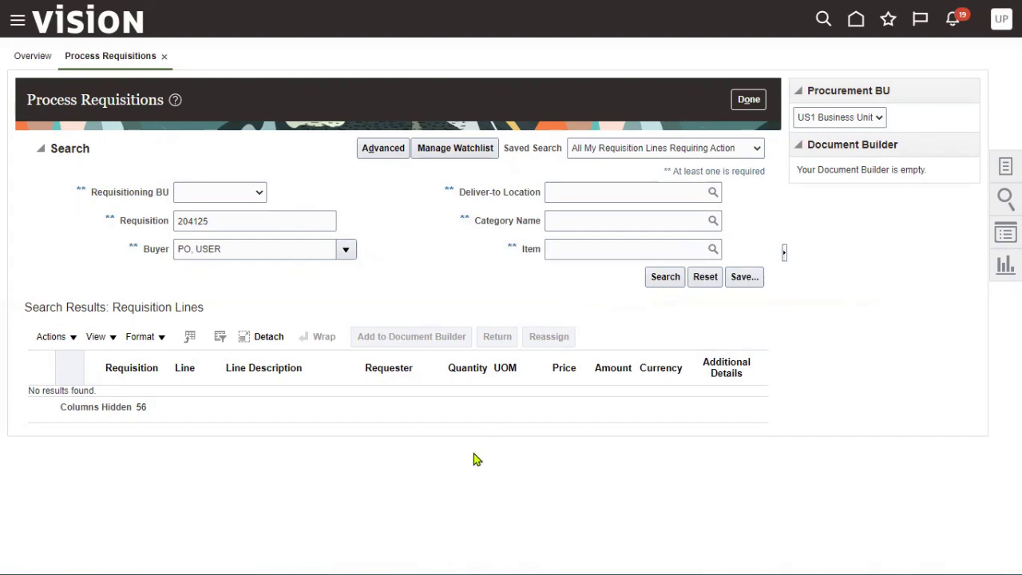
{"action": "left_click", "coordinate": [749, 102]}
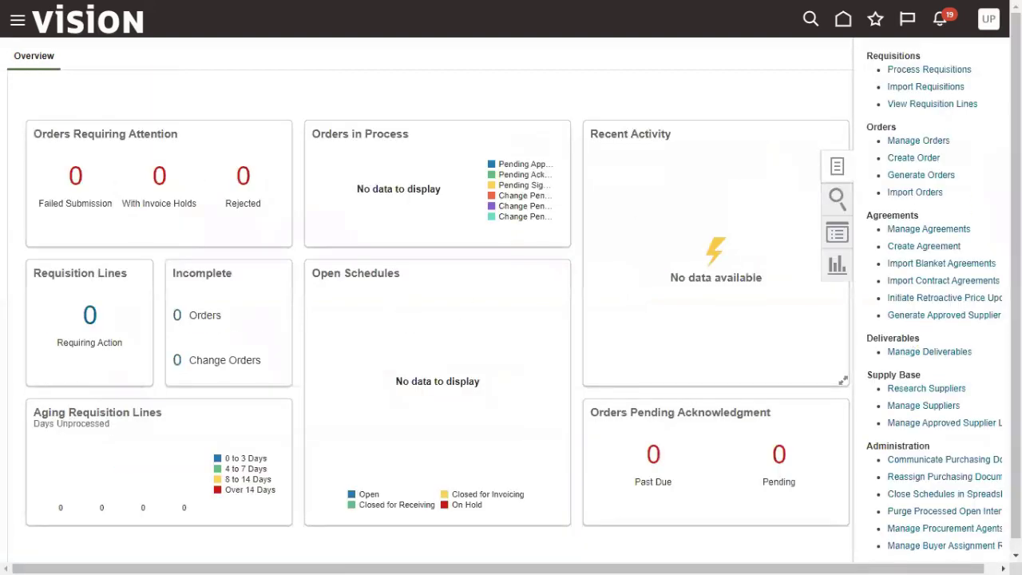
Create a new purchase order for supplier Advanced Corp, found by entering ADV.
{"action": "left_click", "coordinate": [931, 162]}
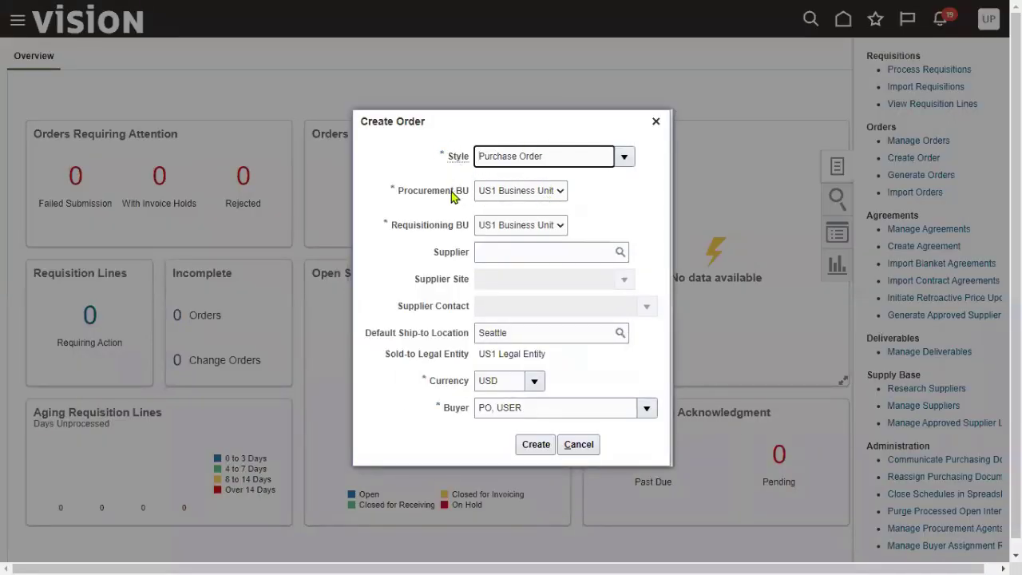
{"action": "left_click", "coordinate": [508, 245]}
{"action": "type", "text": "ADV"}
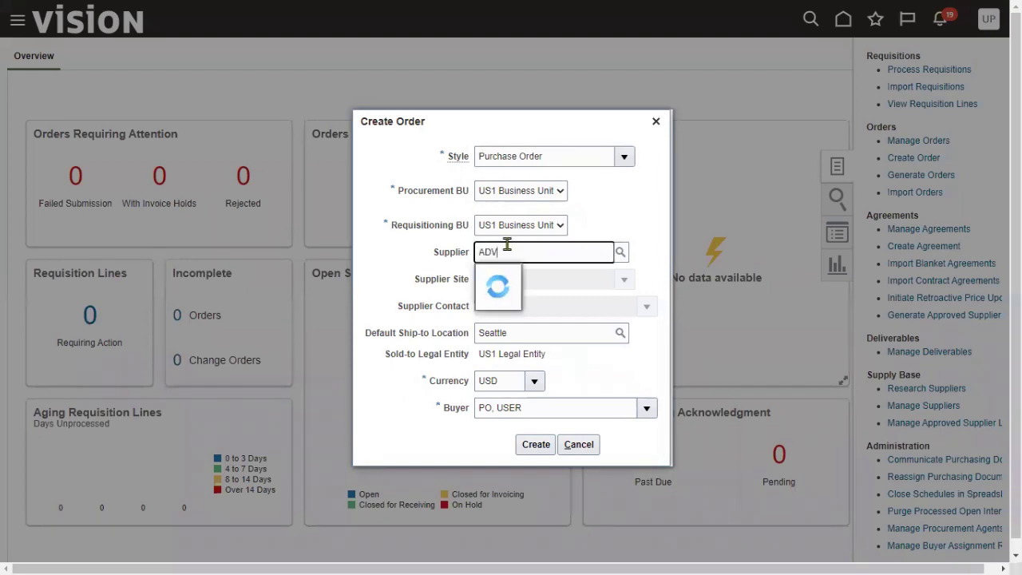
{"action": "left_click", "coordinate": [512, 273]}
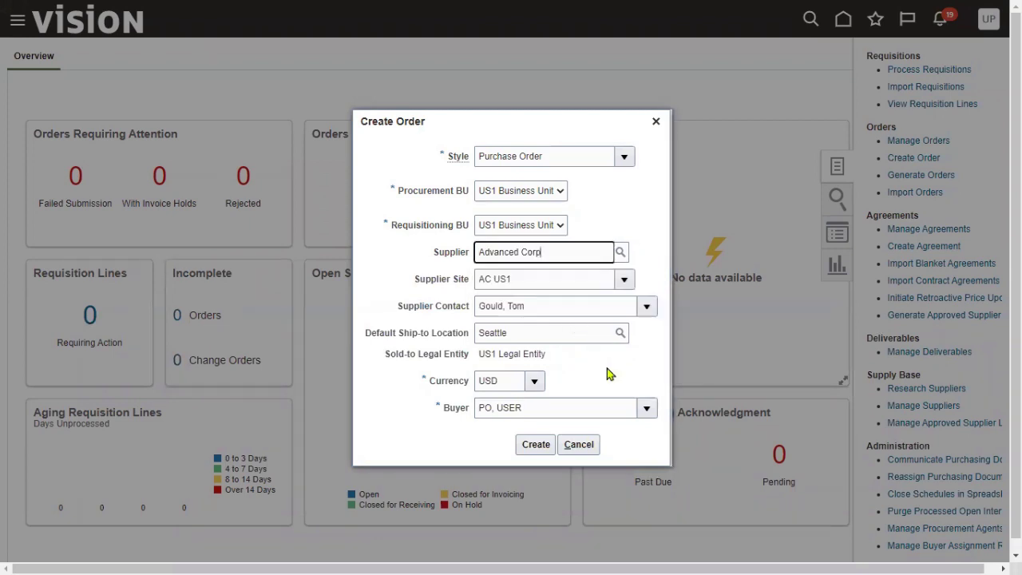
{"action": "left_click", "coordinate": [535, 445]}
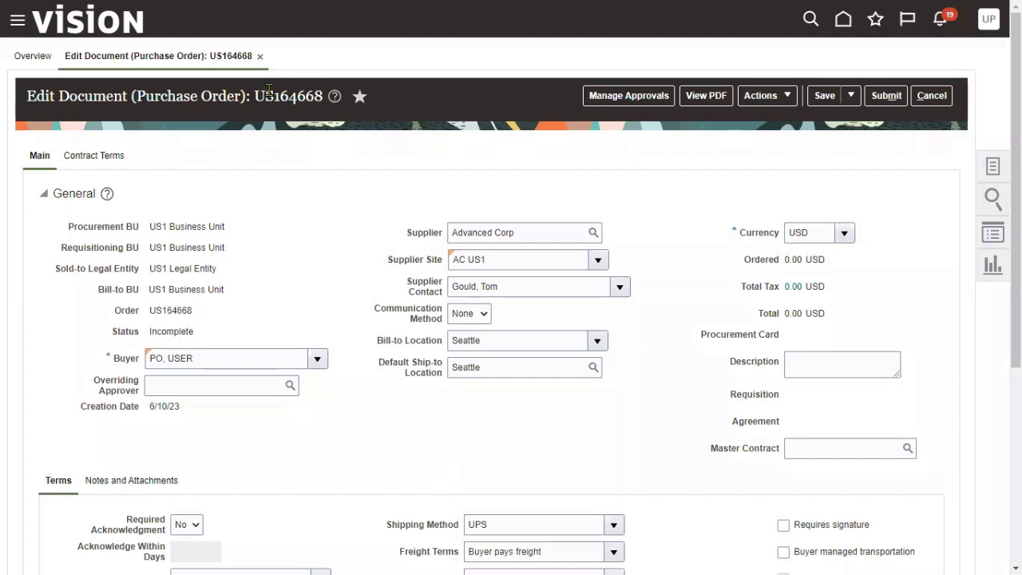
Copy order number US164668 from the page title and scroll down to the Lines table.
{"action": "left_click_drag", "start_coordinate": [255, 96], "coordinate": [322, 96]}
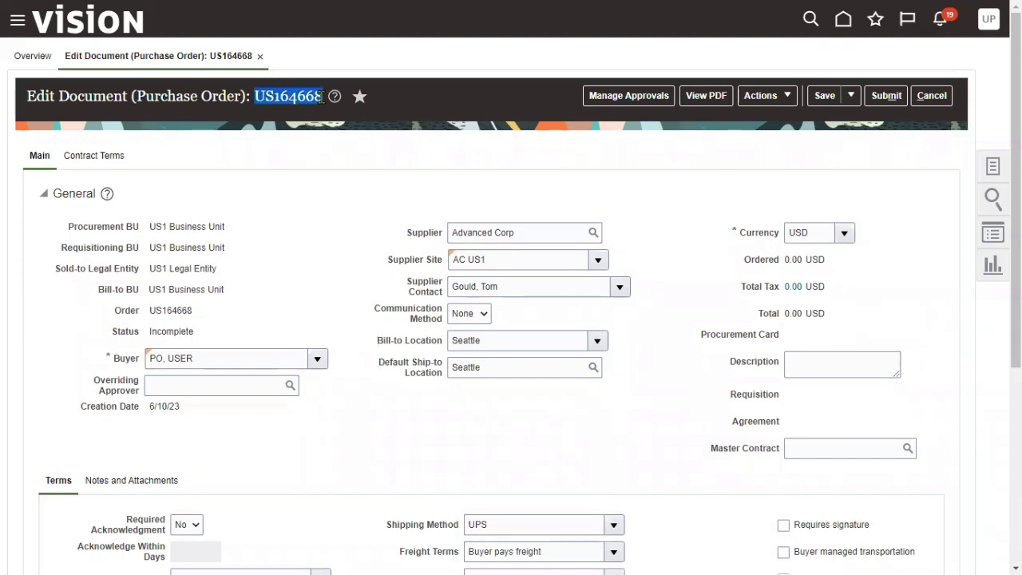
{"action": "right_click", "coordinate": [311, 99]}
{"action": "left_click", "coordinate": [337, 115]}
{"action": "scroll", "coordinate": [511, 397], "scroll_direction": "down", "scroll_amount": 4}
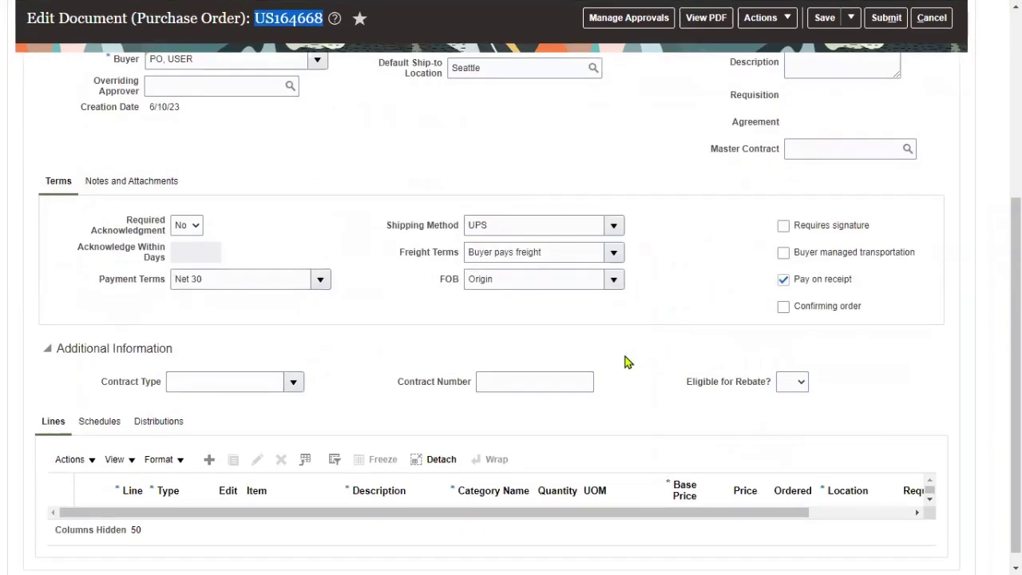
{"action": "scroll", "coordinate": [635, 351], "scroll_direction": "down", "scroll_amount": 1}
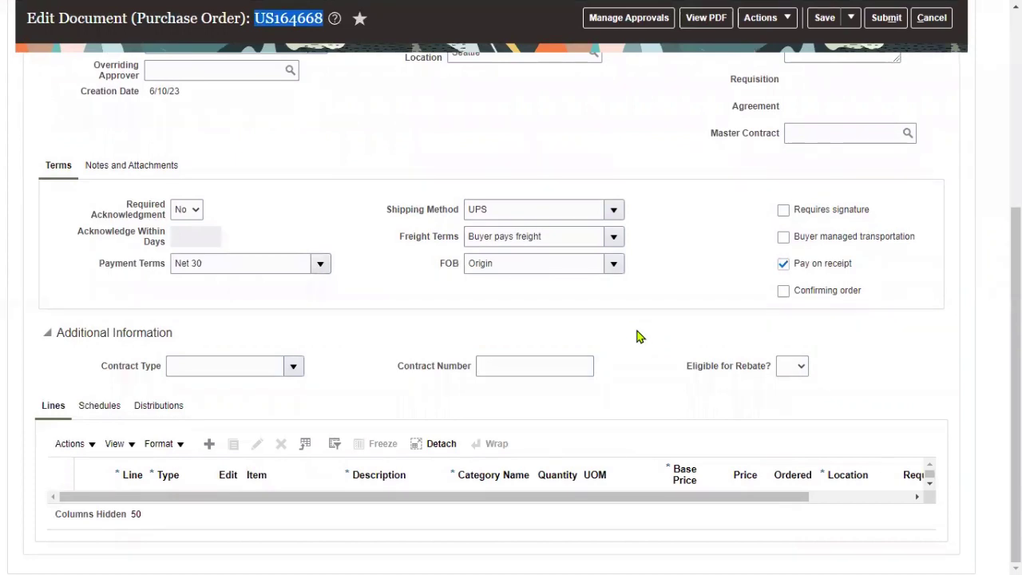
{"action": "scroll", "coordinate": [354, 216], "scroll_direction": "up", "scroll_amount": 3}
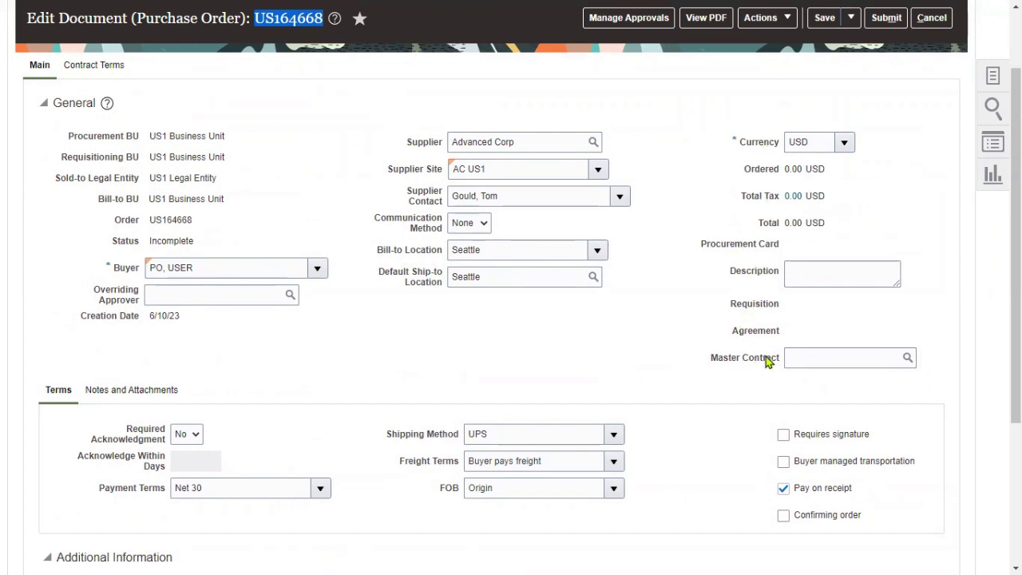
{"action": "scroll", "coordinate": [661, 354], "scroll_direction": "down", "scroll_amount": 1}
{"action": "scroll", "coordinate": [660, 354], "scroll_direction": "down", "scroll_amount": 3}
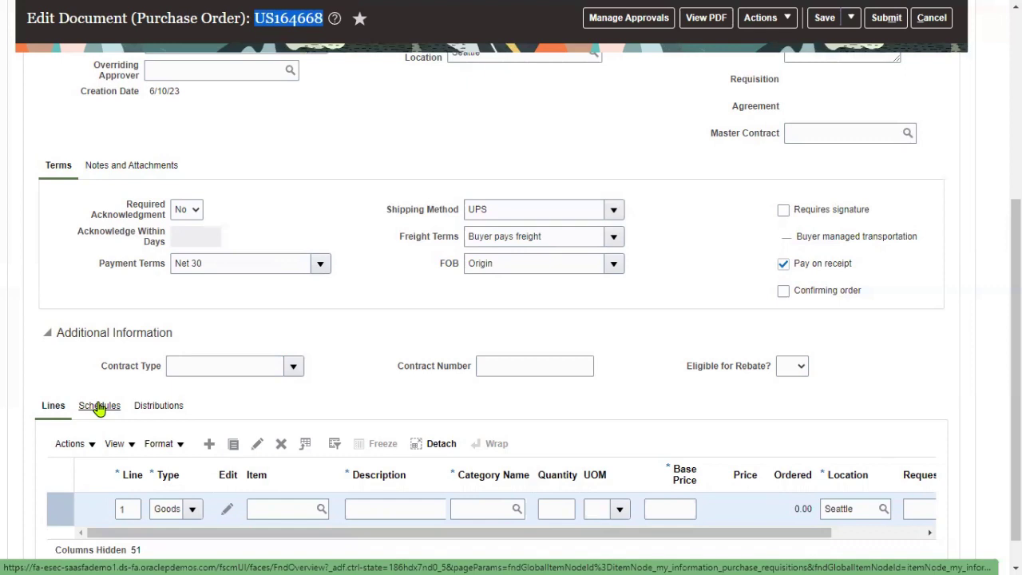
Set line 1's item to AS85000 Green Server 1000, found by entering AS8.
{"action": "left_click", "coordinate": [299, 505]}
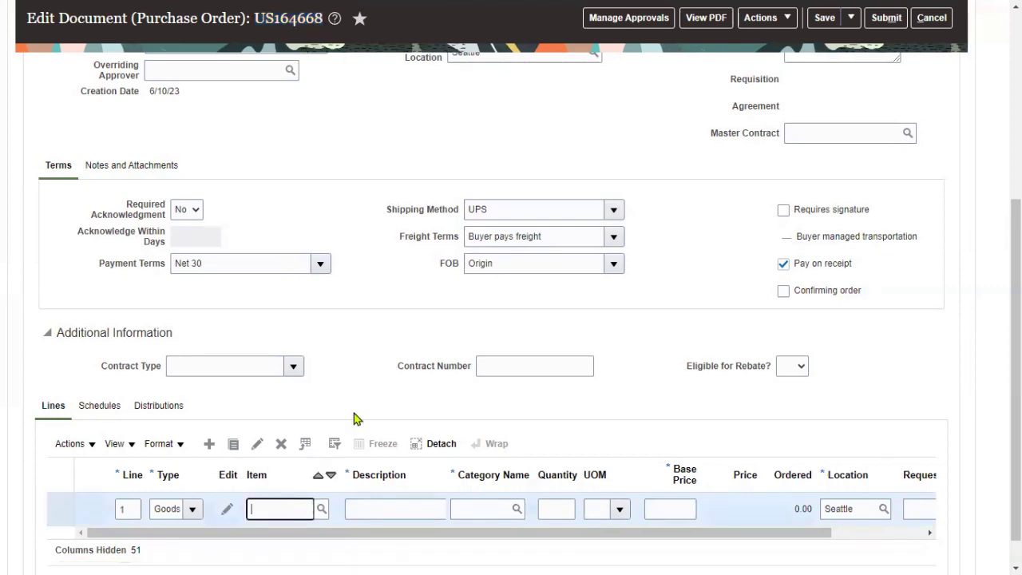
{"action": "type", "text": "AS8"}
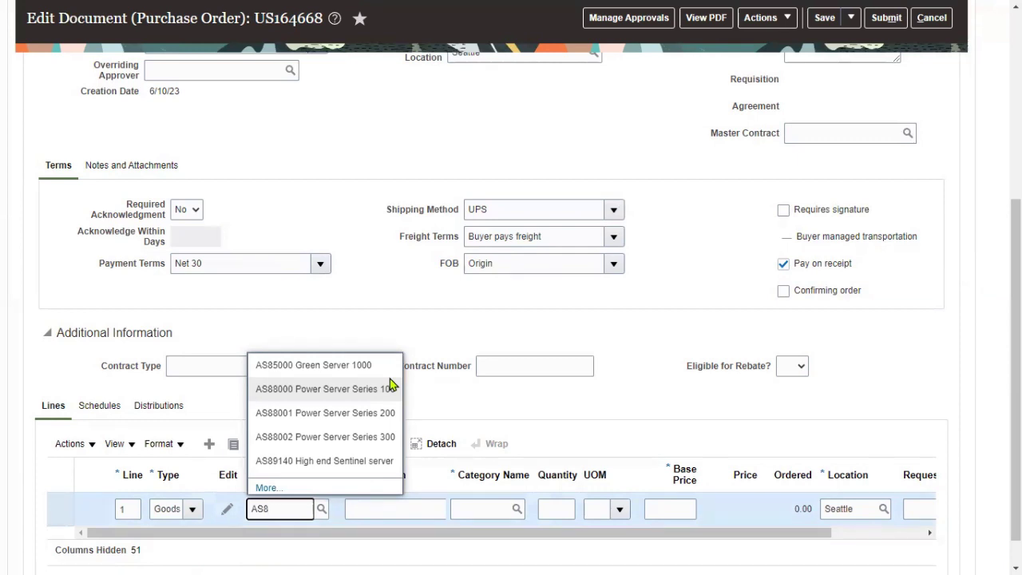
{"action": "left_click", "coordinate": [354, 365]}
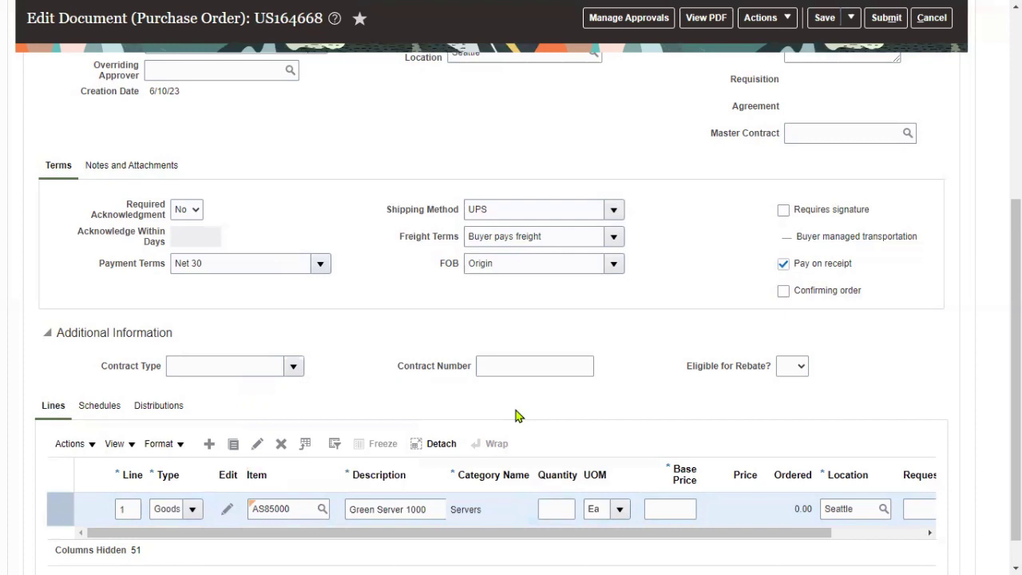
Give line 1 quantity 6 and base price 50, for 300.00 ordered.
{"action": "left_click", "coordinate": [550, 509]}
{"action": "type", "text": "6"}
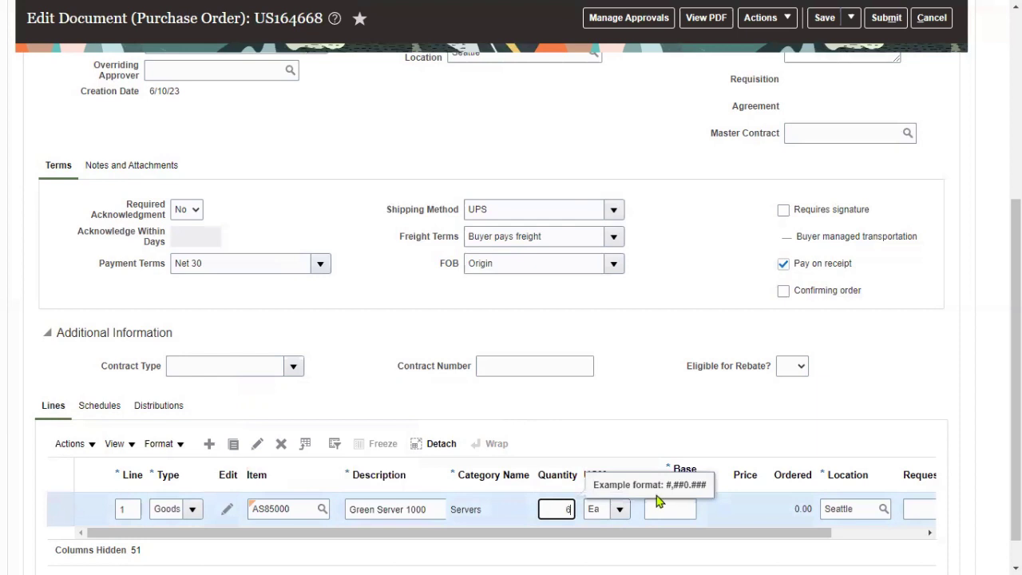
{"action": "left_click", "coordinate": [667, 509]}
{"action": "type", "text": "50"}
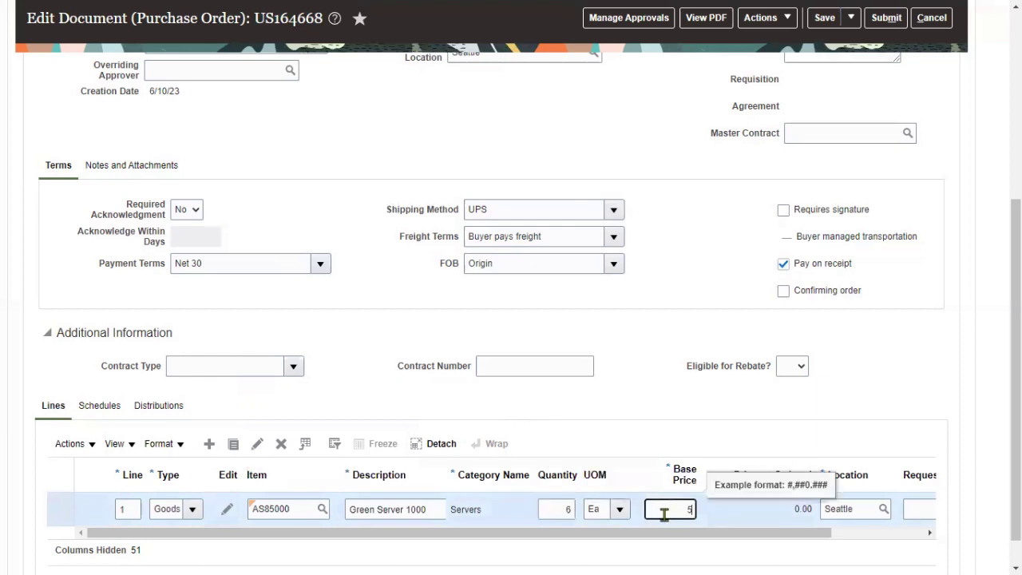
{"action": "left_click", "coordinate": [741, 523]}
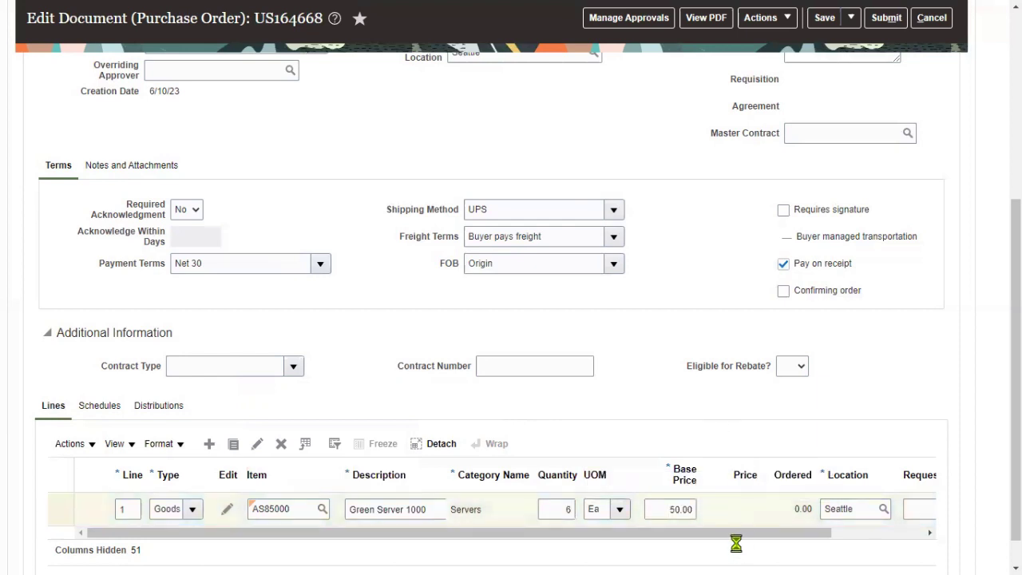
{"action": "left_click_drag", "start_coordinate": [730, 534], "coordinate": [878, 540]}
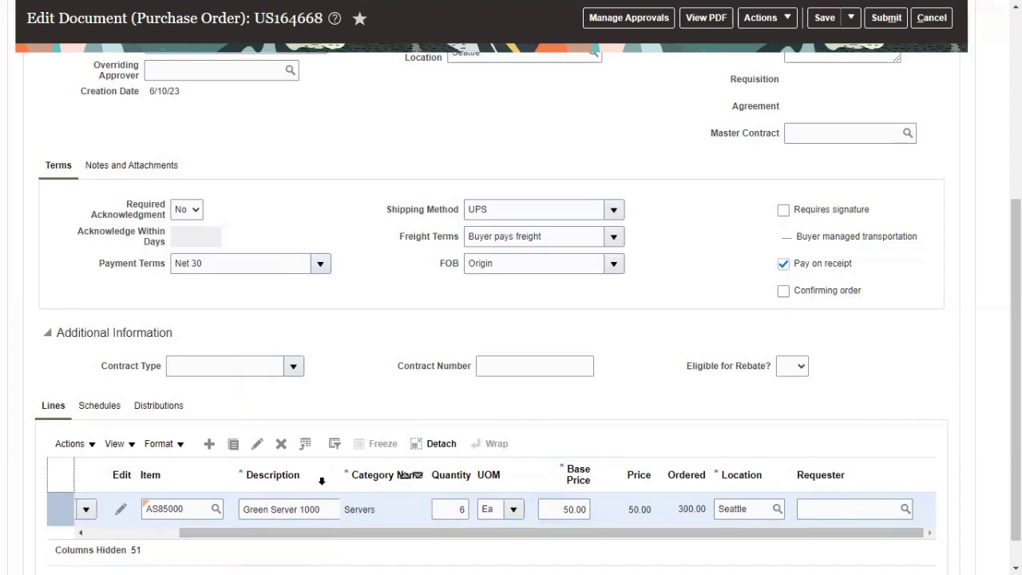
{"action": "left_click_drag", "start_coordinate": [644, 535], "coordinate": [418, 536]}
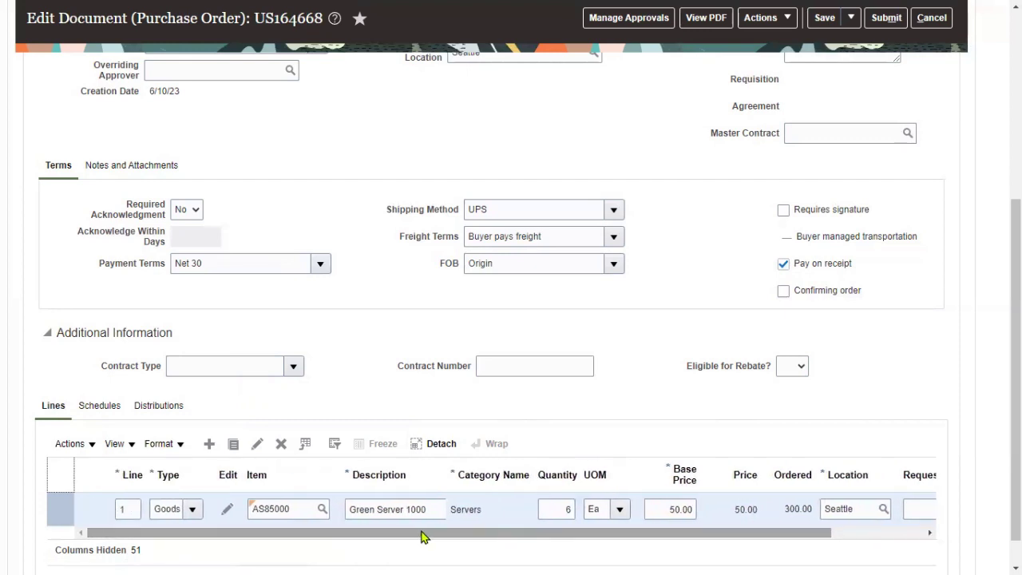
On line 1's schedule, set Requested and Promised Delivery Dates to June 30.
{"action": "double_click", "coordinate": [570, 511]}
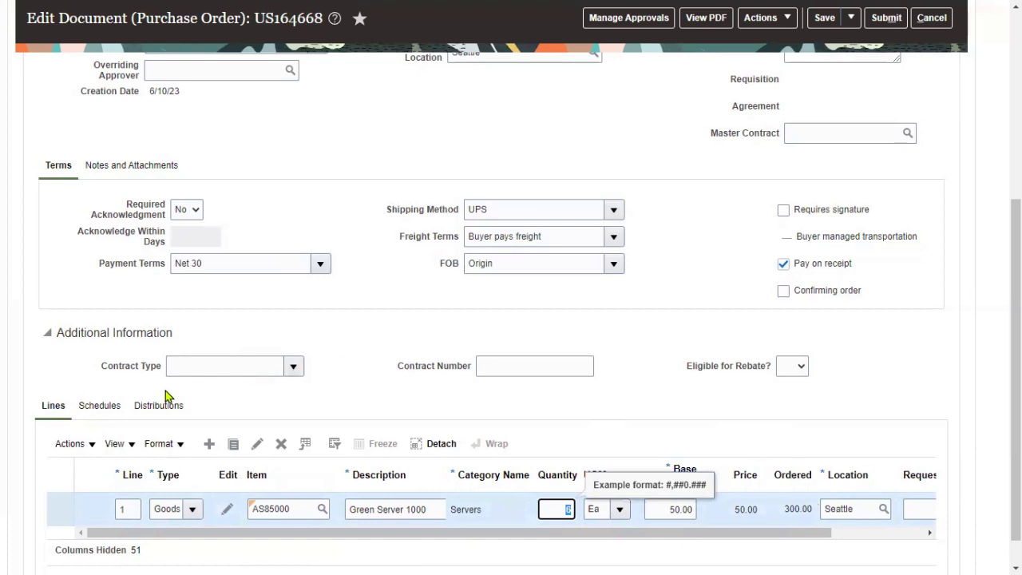
{"action": "left_click", "coordinate": [111, 414]}
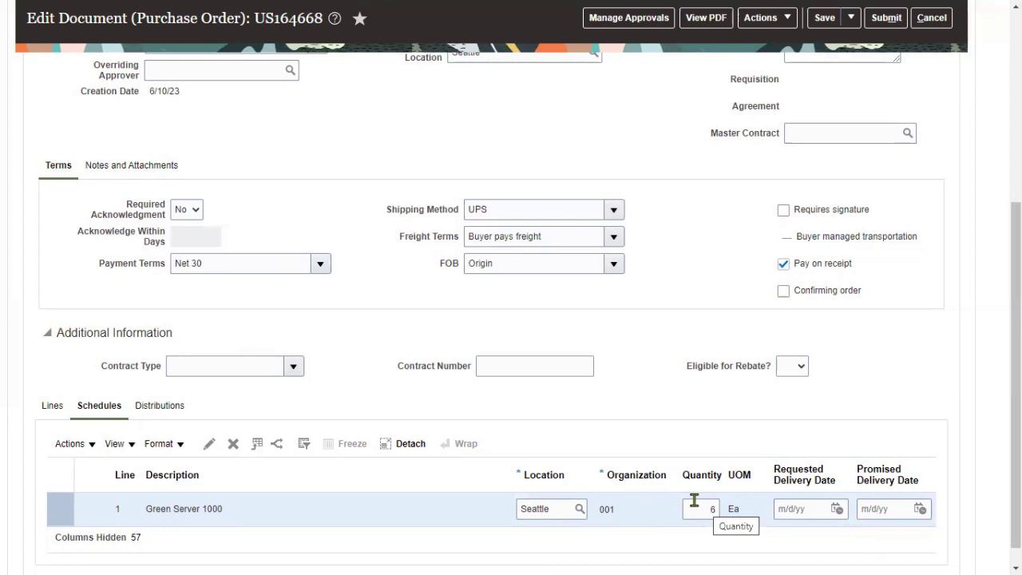
{"action": "double_click", "coordinate": [607, 509]}
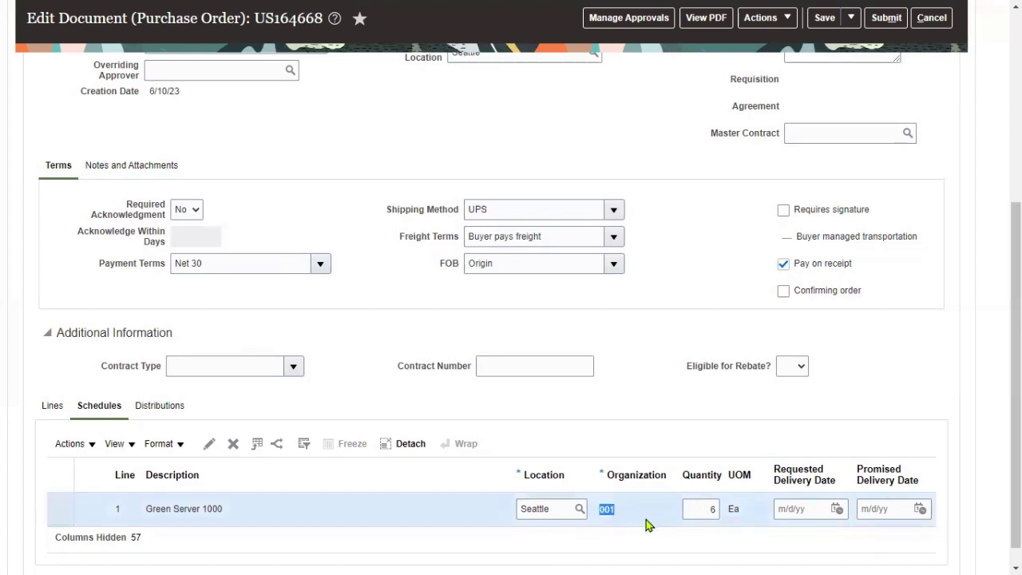
{"action": "left_click", "coordinate": [838, 510]}
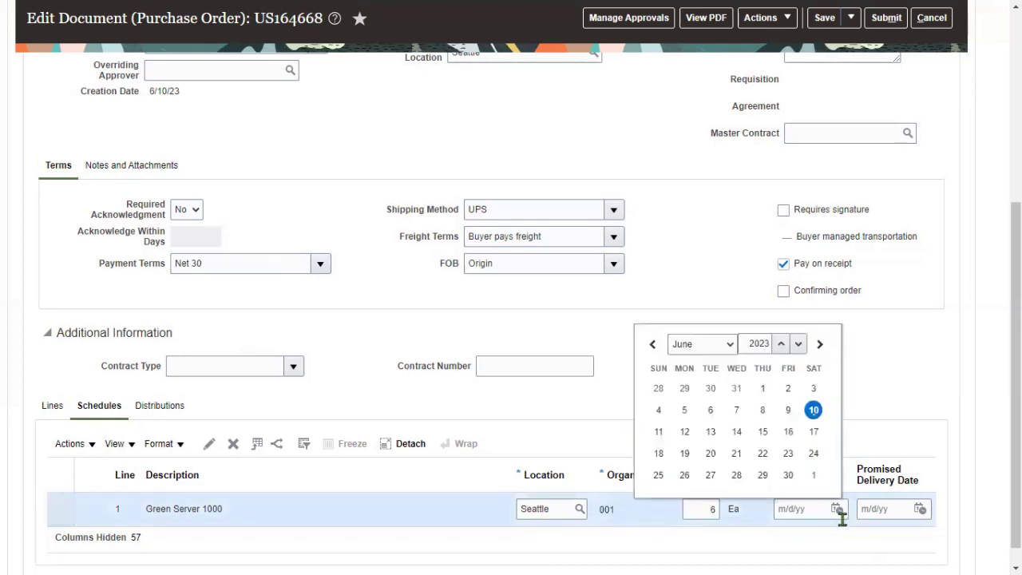
{"action": "left_click", "coordinate": [788, 474]}
{"action": "left_click", "coordinate": [920, 508]}
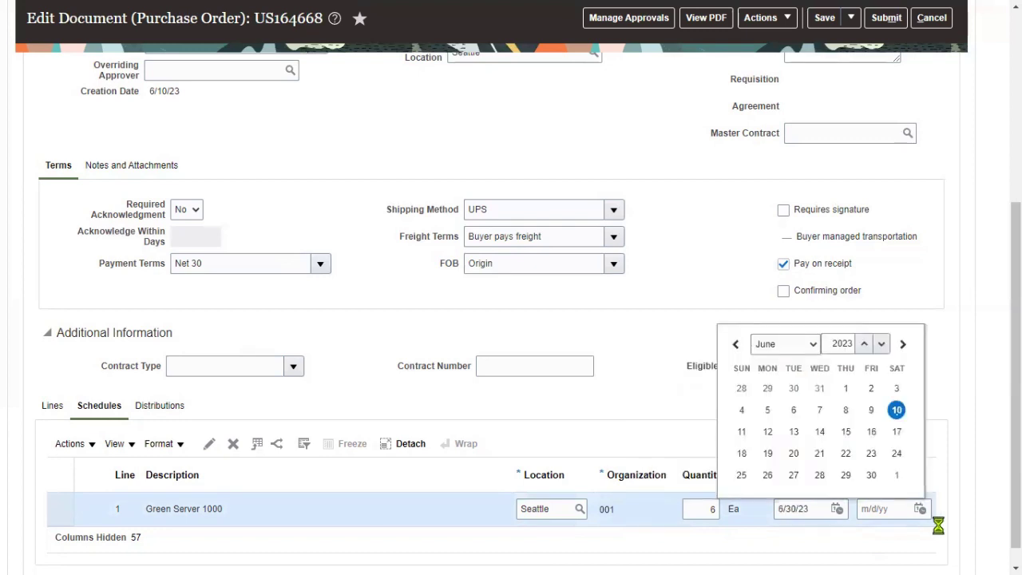
{"action": "left_click", "coordinate": [873, 475]}
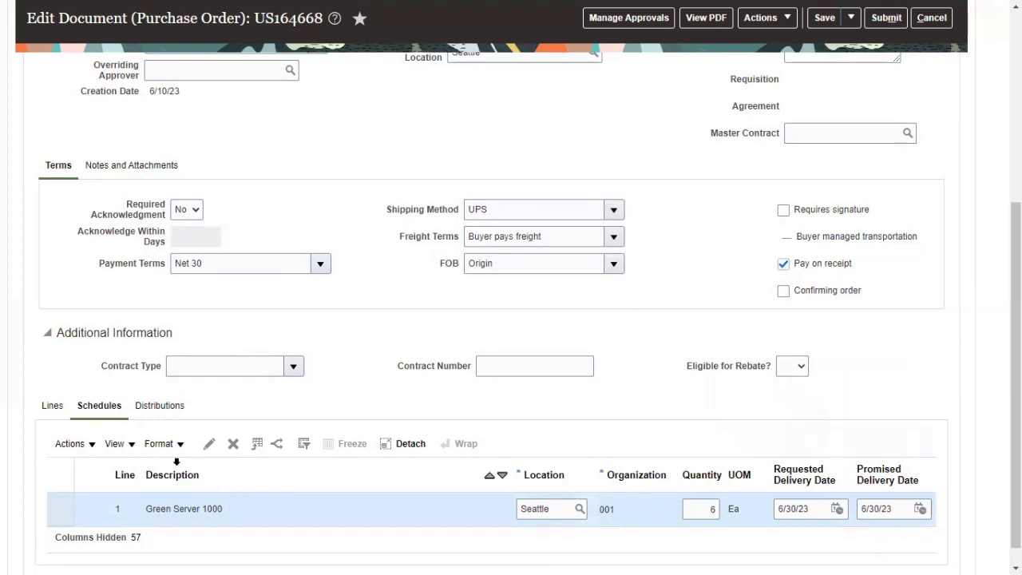
Browse the schedule table's View > Columns options and close them unchanged.
{"action": "left_click", "coordinate": [116, 444]}
{"action": "mouse_move", "coordinate": [175, 298]}
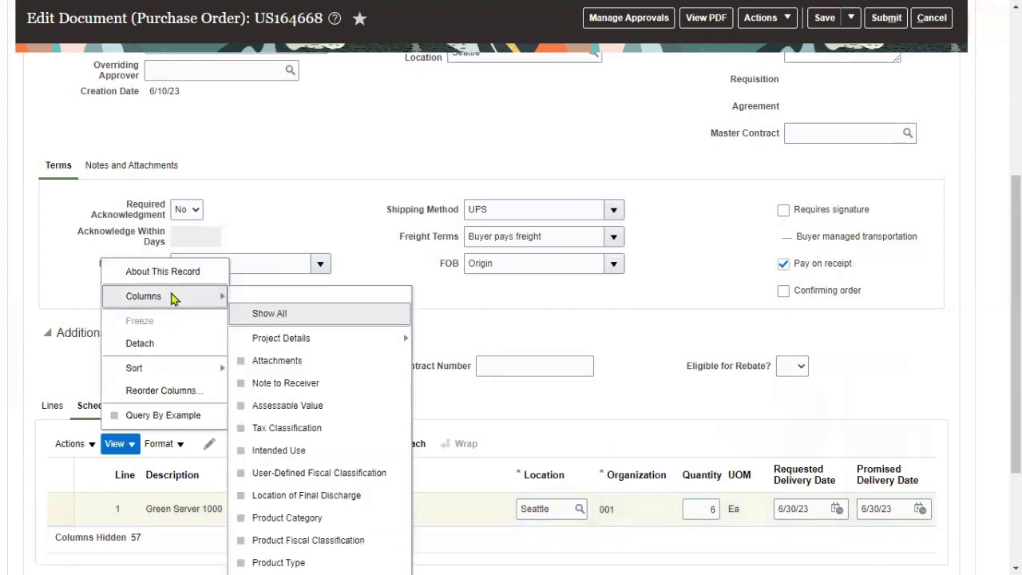
{"action": "scroll", "coordinate": [290, 427], "scroll_direction": "down", "scroll_amount": 10}
{"action": "scroll", "coordinate": [308, 469], "scroll_direction": "down", "scroll_amount": 8}
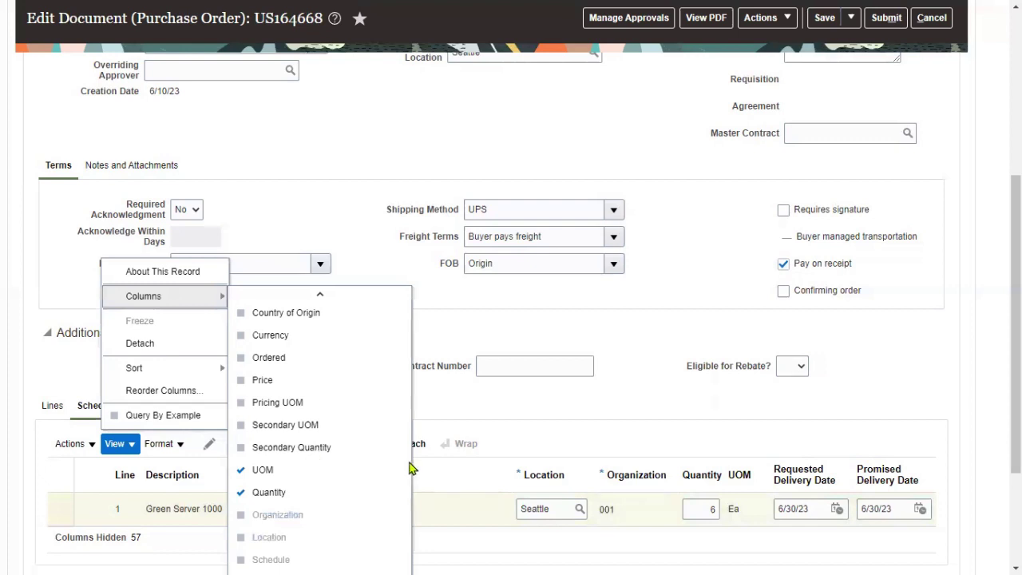
{"action": "left_click", "coordinate": [547, 435]}
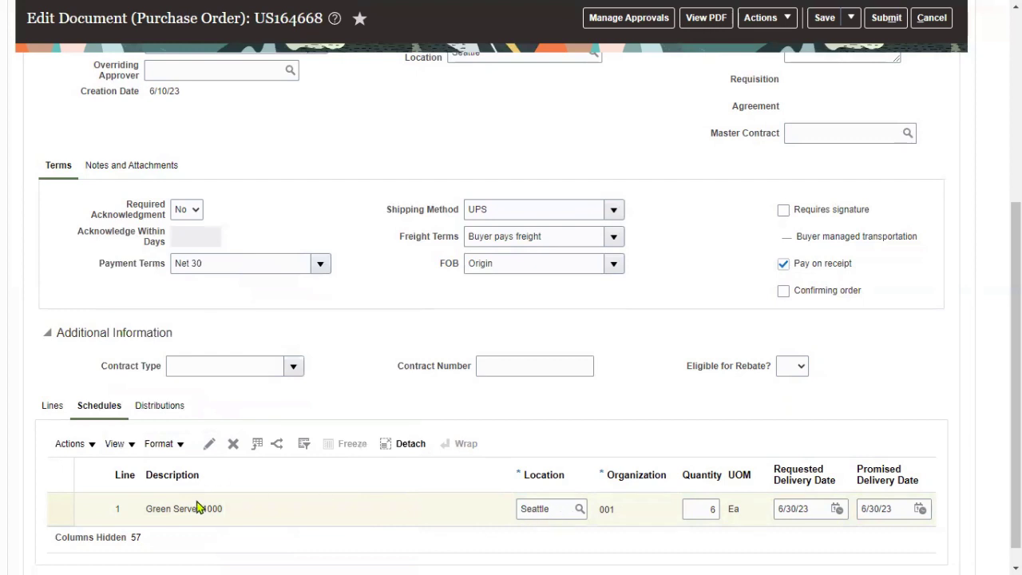
Show line 1's distributions, review their column options unchanged, and return to the page top.
{"action": "left_click", "coordinate": [161, 407]}
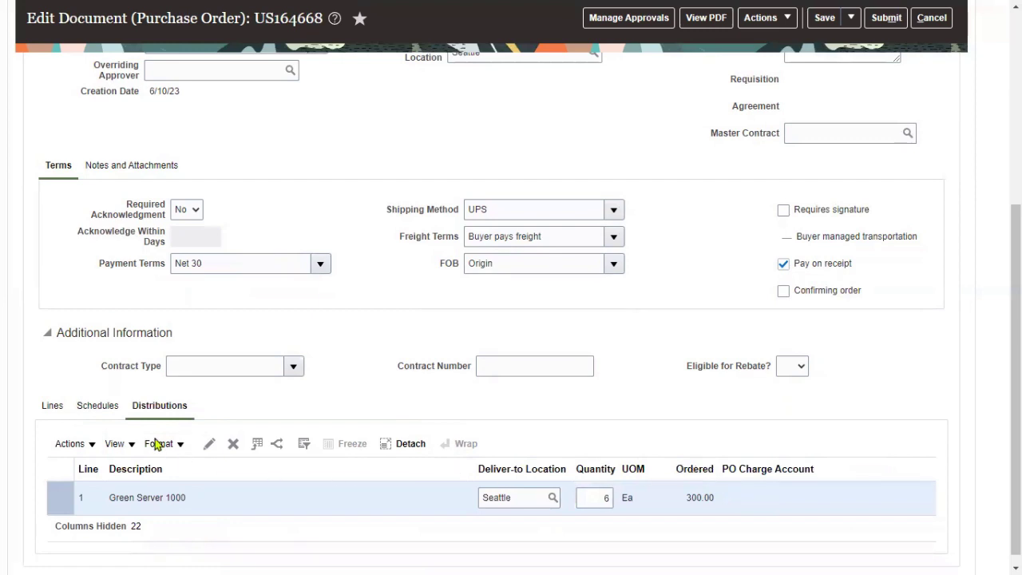
{"action": "left_click", "coordinate": [126, 448]}
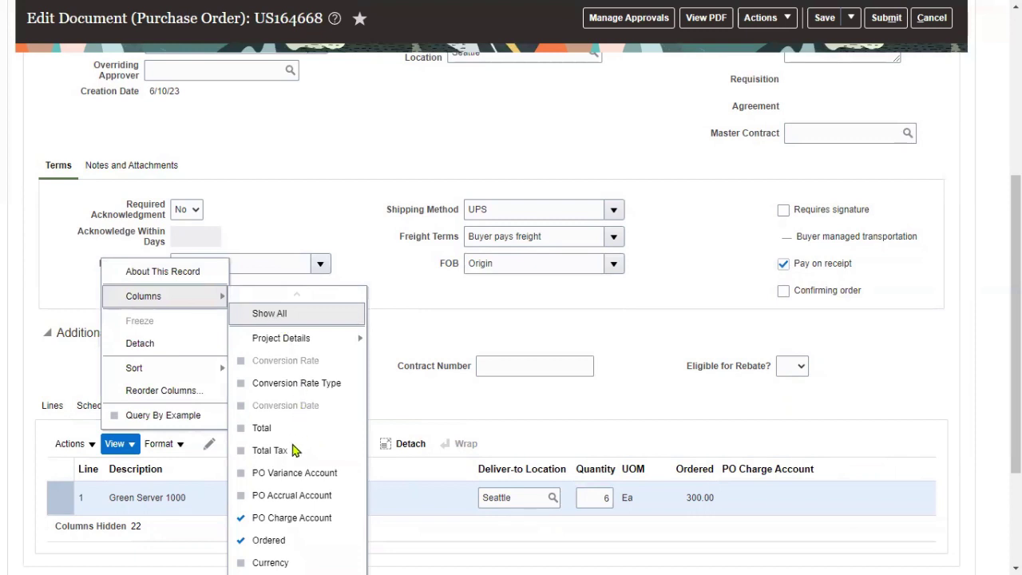
{"action": "scroll", "coordinate": [303, 511], "scroll_direction": "down", "scroll_amount": 5}
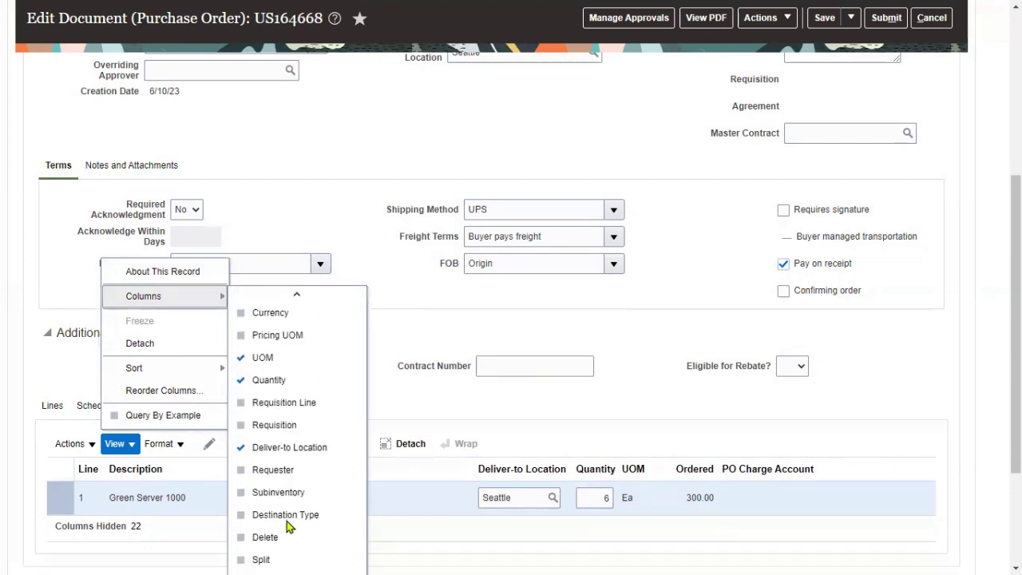
{"action": "left_click", "coordinate": [679, 409]}
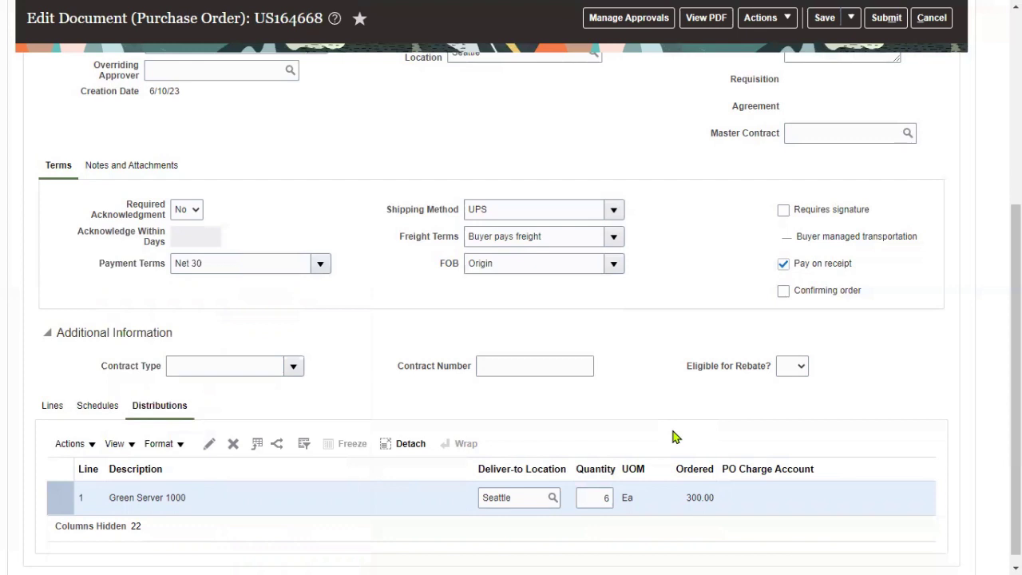
{"action": "scroll", "coordinate": [712, 372], "scroll_direction": "up", "scroll_amount": 5}
Save the order totalling 328.50 USD, copy order number US164668, and go to Manage Approvals.
{"action": "left_click", "coordinate": [825, 96]}
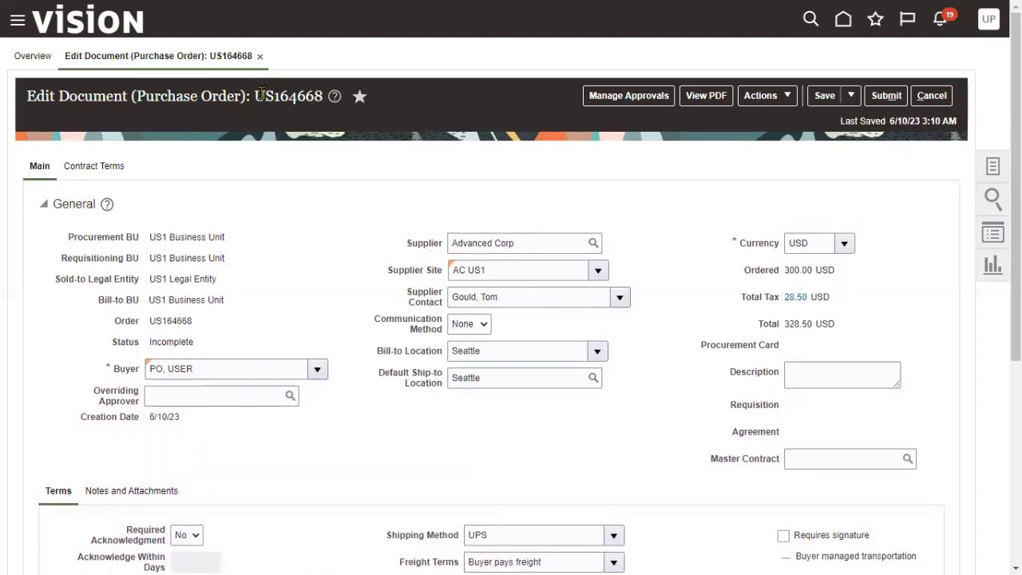
{"action": "left_click_drag", "start_coordinate": [254, 96], "coordinate": [323, 97]}
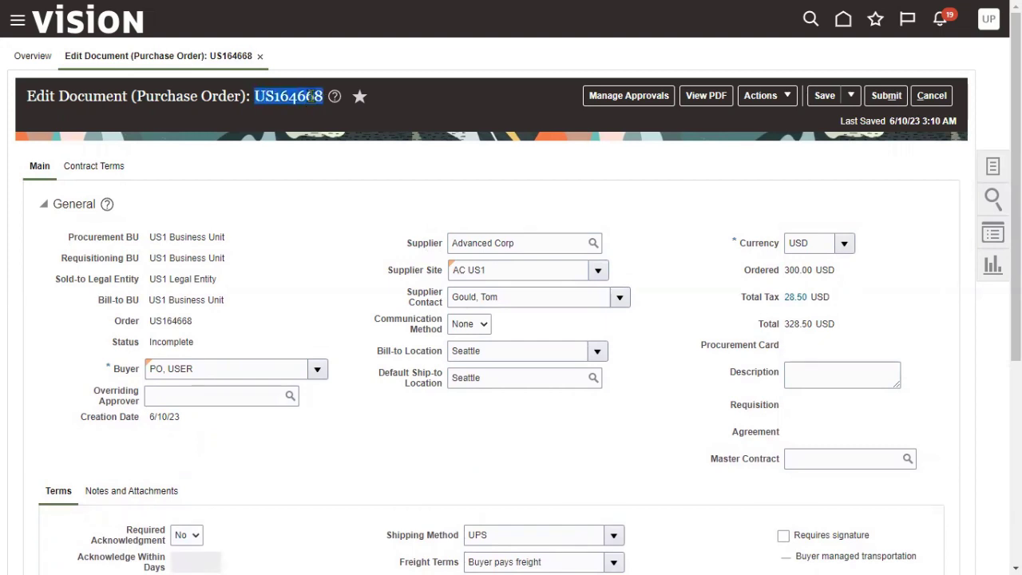
{"action": "right_click", "coordinate": [312, 101]}
{"action": "left_click", "coordinate": [339, 113]}
{"action": "left_click", "coordinate": [644, 101]}
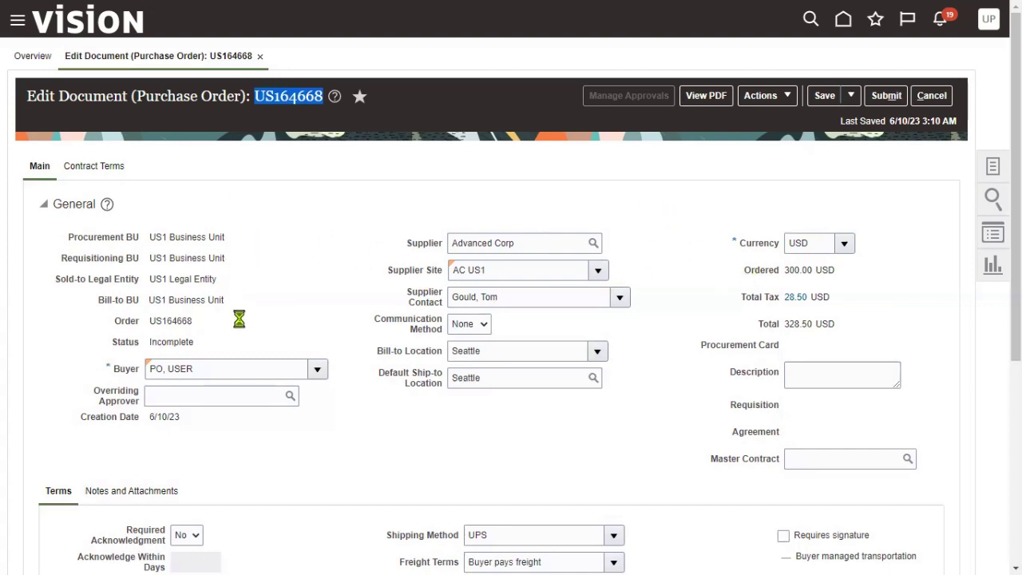
Review the Serial Terms Approval participant and submit order US164668 for approval.
{"action": "scroll", "coordinate": [383, 436], "scroll_direction": "down", "scroll_amount": 3}
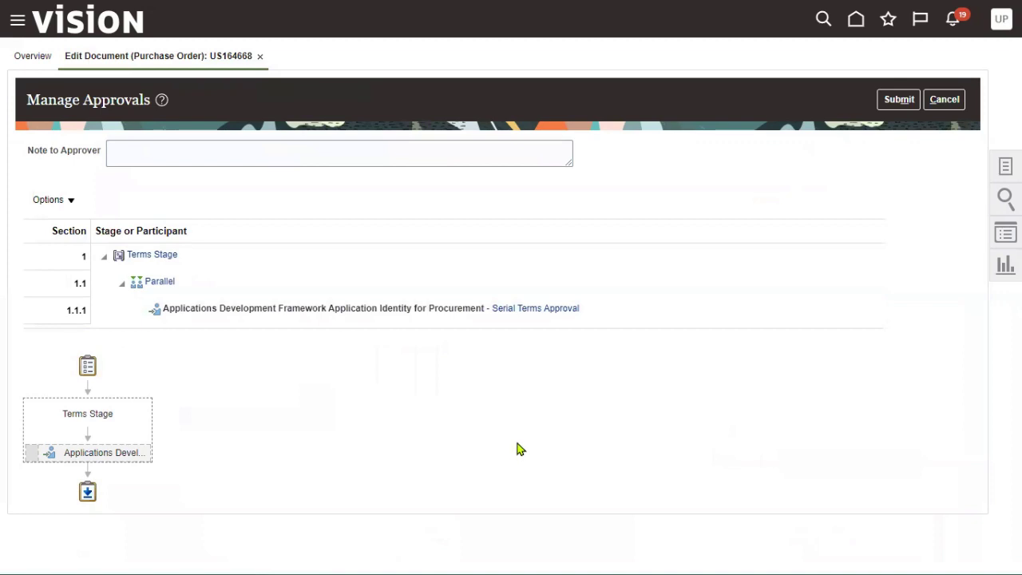
{"action": "left_click", "coordinate": [240, 310]}
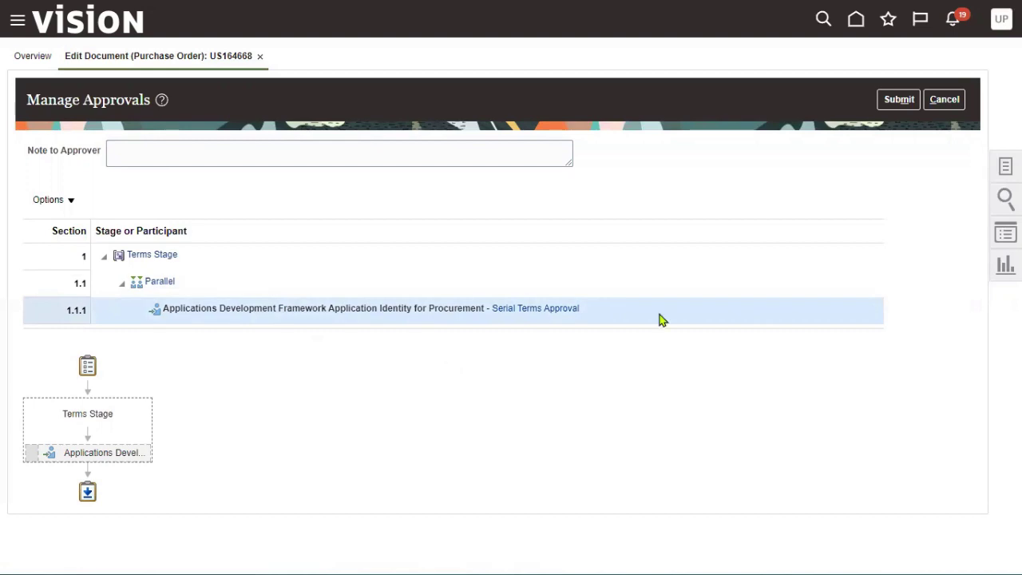
{"action": "left_click", "coordinate": [889, 102]}
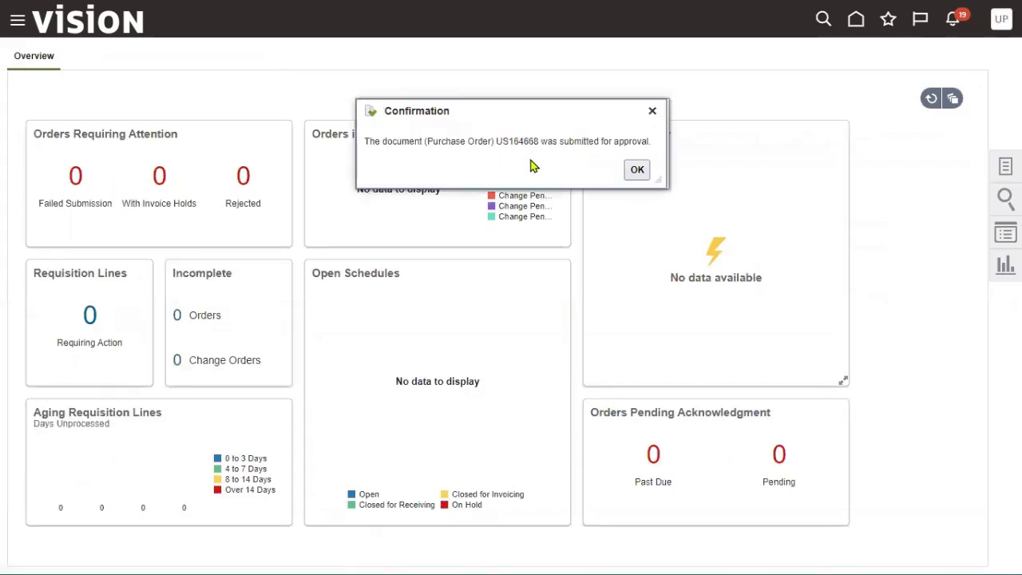
Dismiss the confirmation, go to Manage Orders, and paste US164668 into the Order field.
{"action": "left_click", "coordinate": [636, 173]}
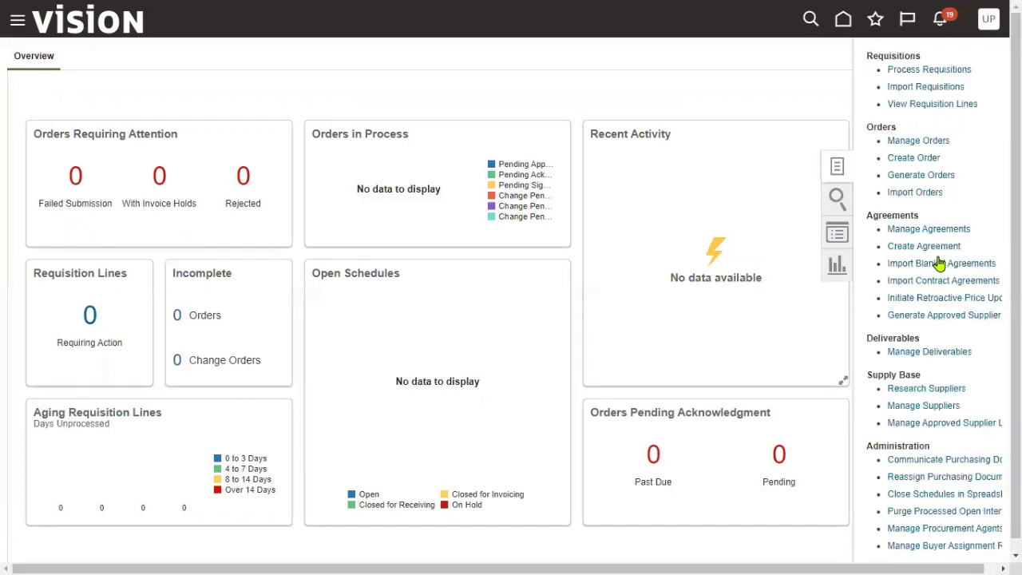
{"action": "left_click", "coordinate": [911, 140]}
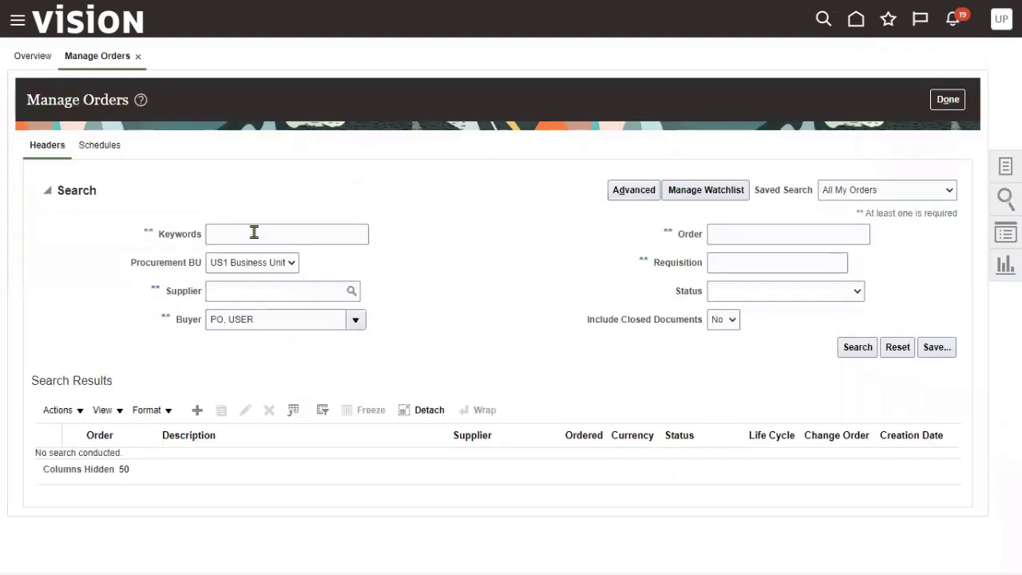
{"action": "right_click", "coordinate": [254, 241]}
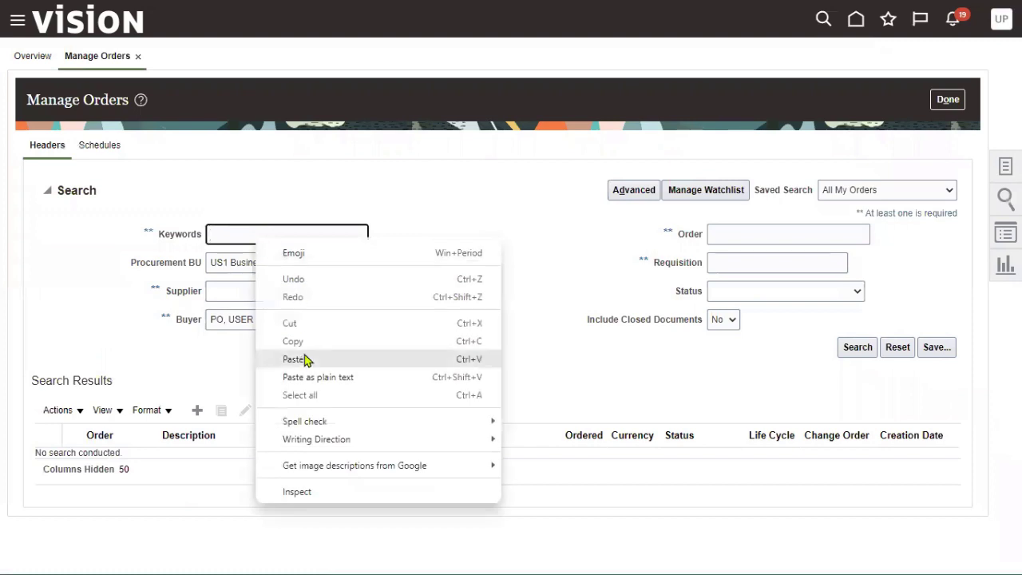
{"action": "right_click", "coordinate": [737, 232]}
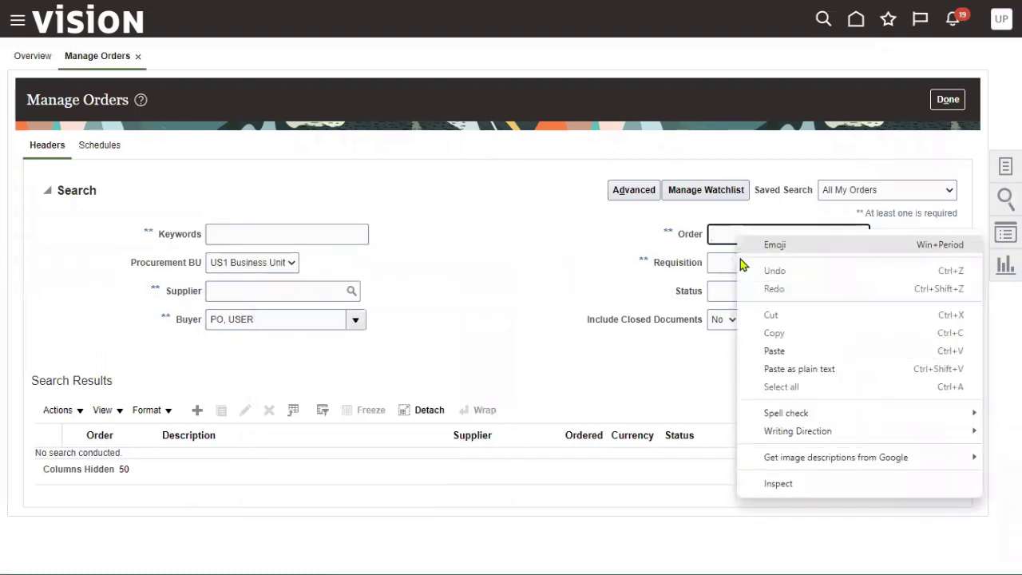
{"action": "left_click", "coordinate": [766, 349]}
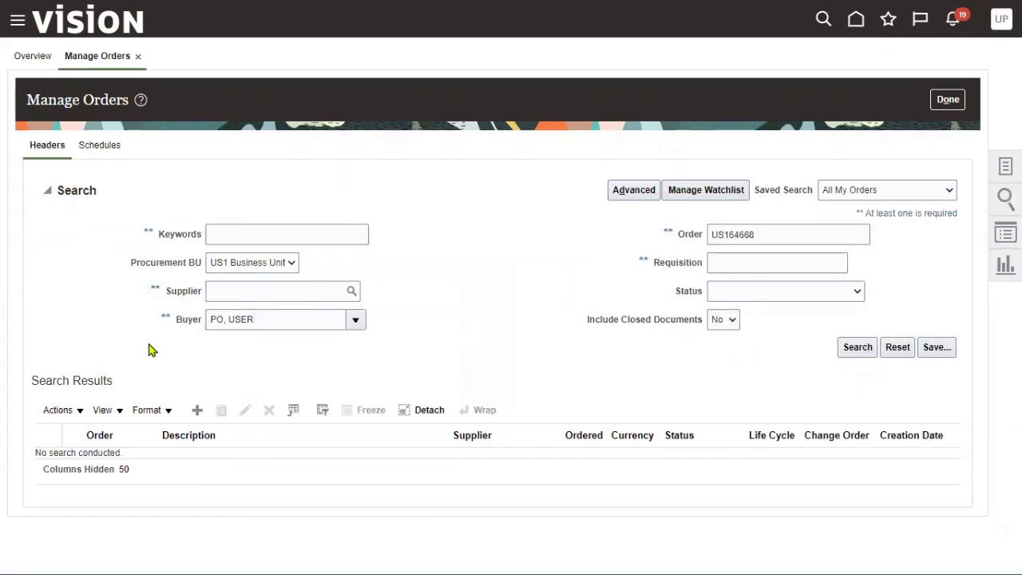
Review the Manage Orders search criteria and show the Include Closed Documents No/Yes choices.
{"action": "left_click_drag", "start_coordinate": [180, 322], "coordinate": [202, 331]}
{"action": "left_click", "coordinate": [440, 328]}
{"action": "left_click_drag", "start_coordinate": [588, 322], "coordinate": [699, 323]}
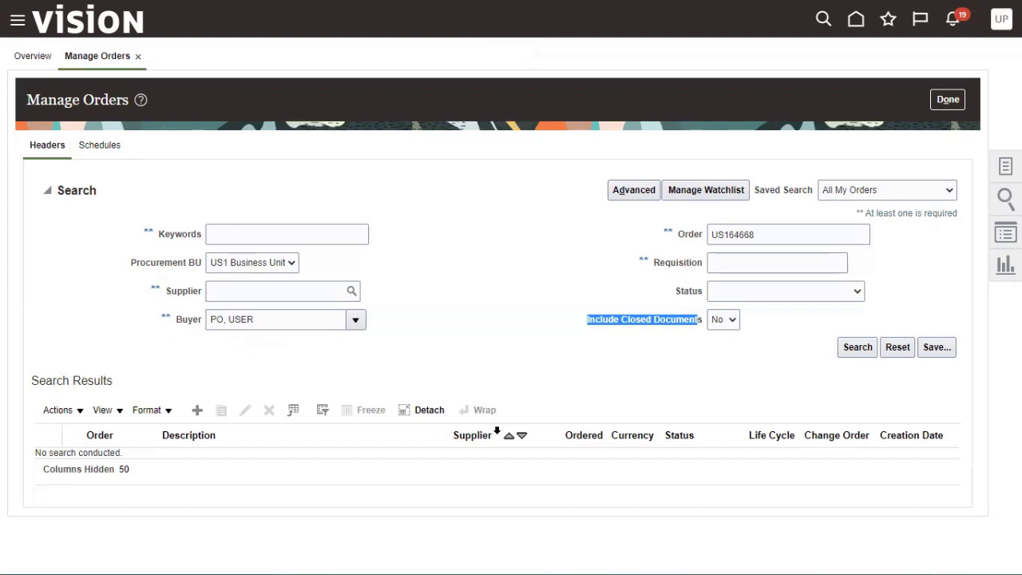
{"action": "left_click", "coordinate": [773, 409]}
{"action": "left_click", "coordinate": [721, 319]}
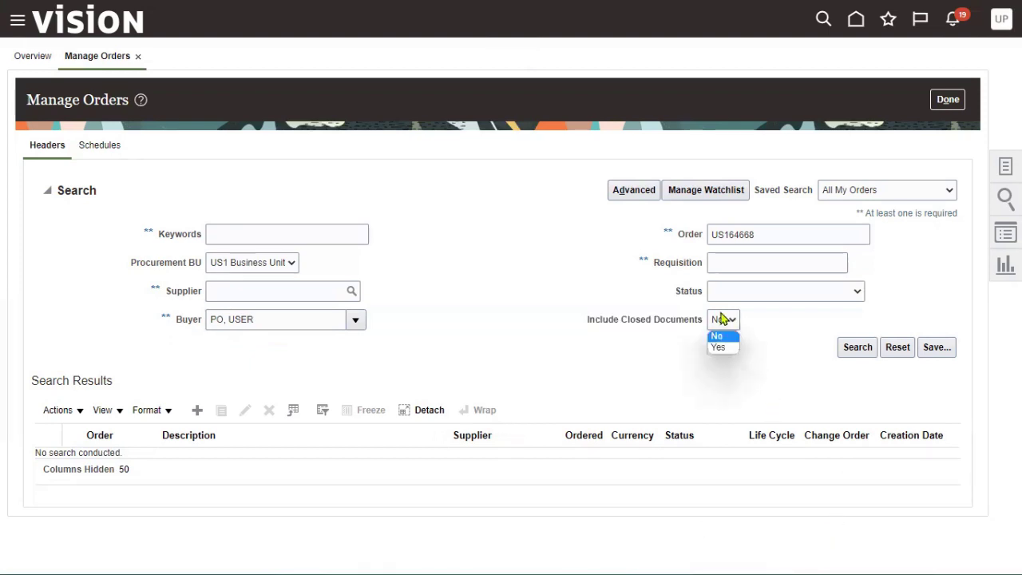